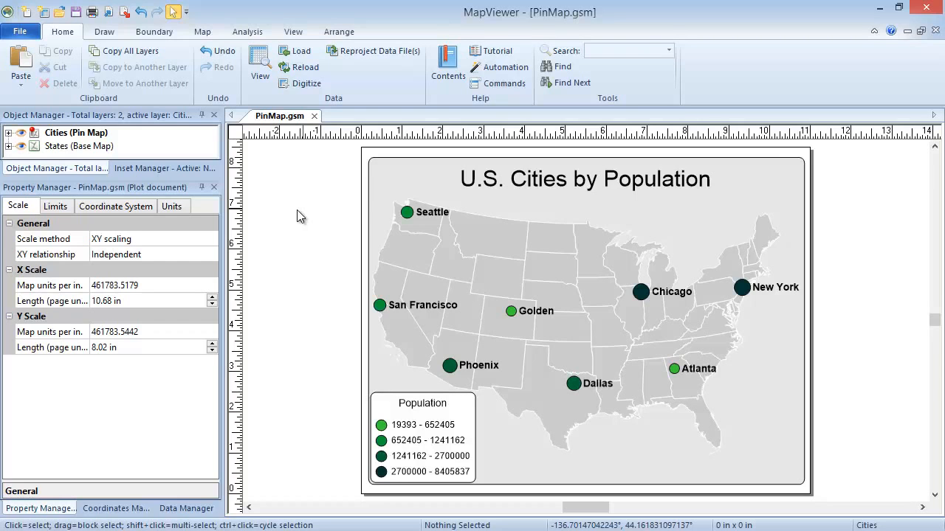
- Open the DAT data file USCity.Dat from the Samples folder
left_click(35, 36)
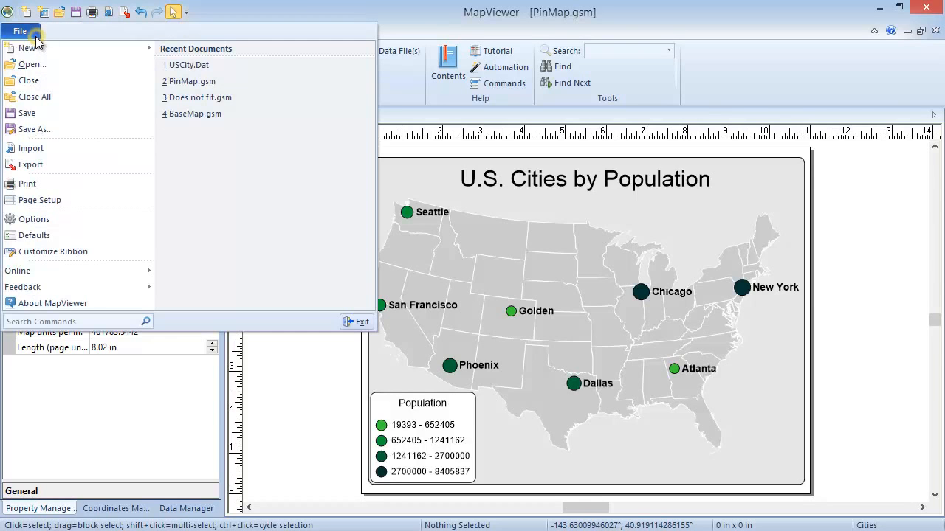
left_click(74, 63)
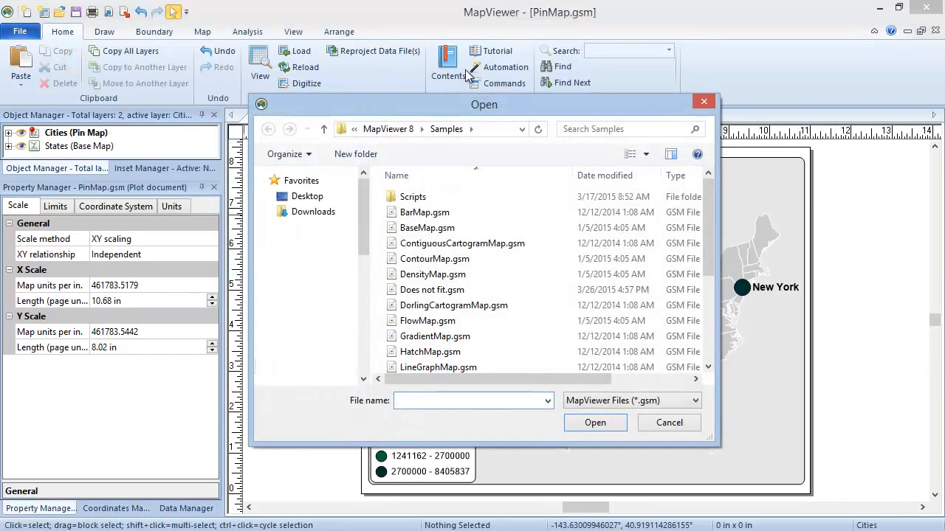
left_click(654, 403)
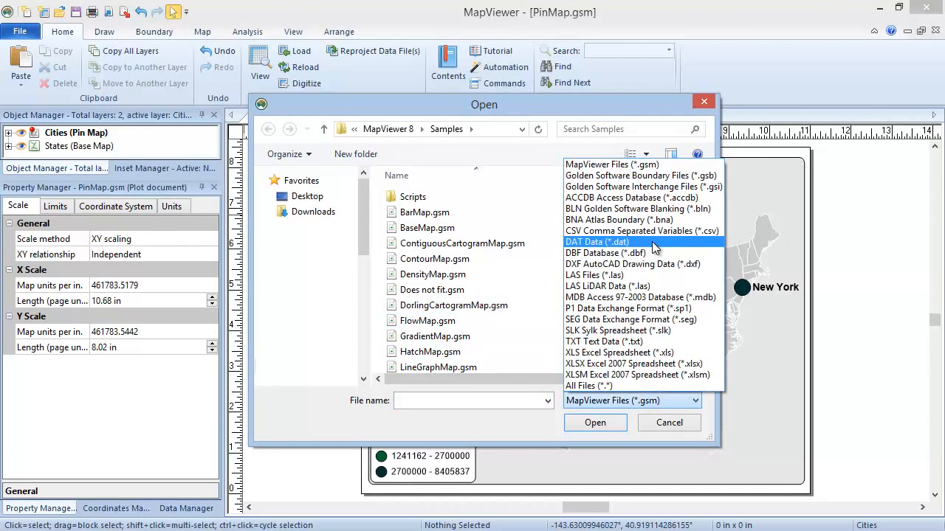
left_click(652, 242)
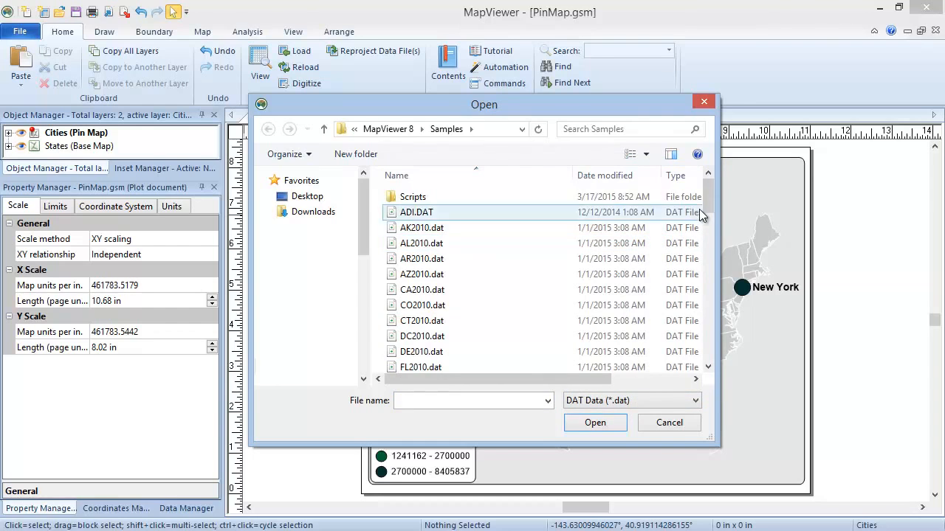
left_click_drag(706, 195, 718, 321)
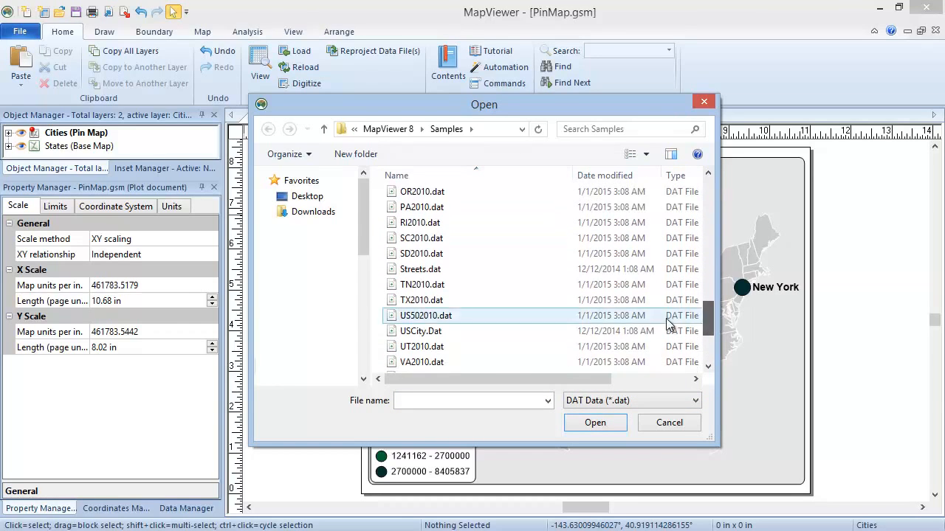
left_click(568, 334)
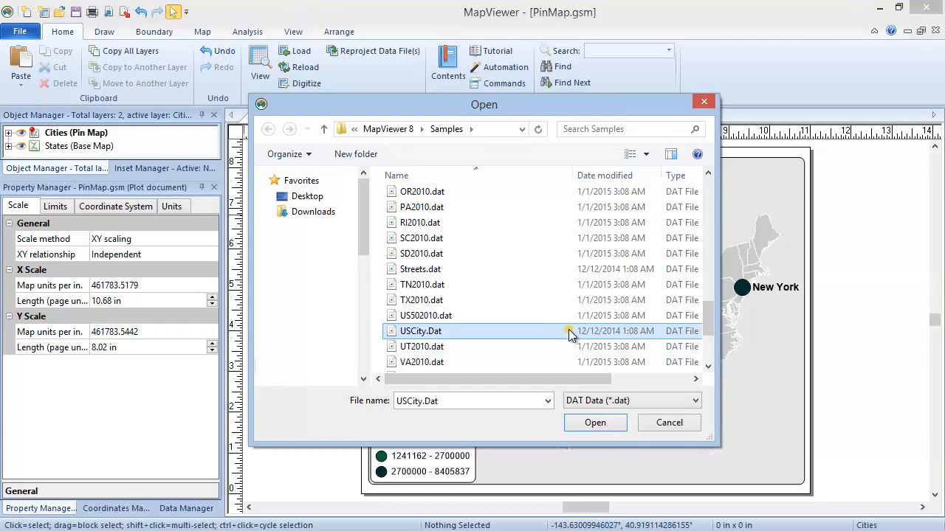
left_click(608, 425)
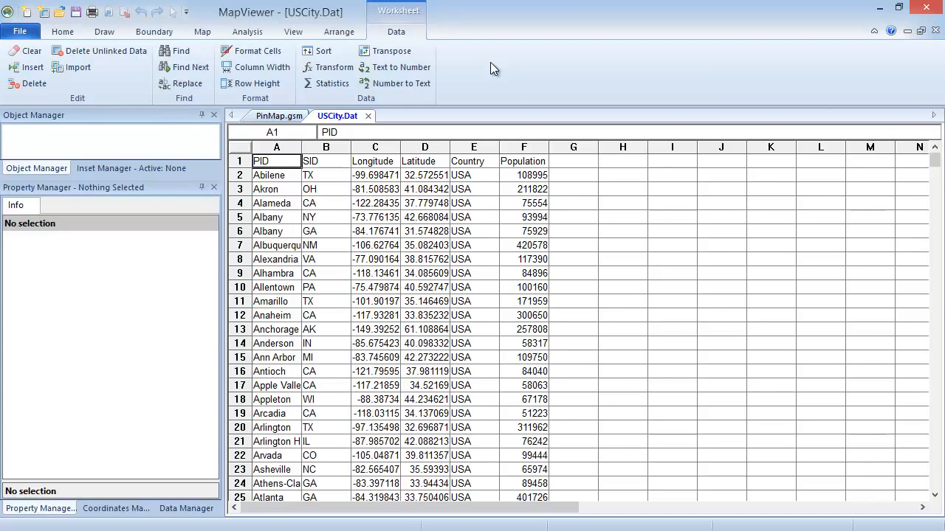
- Create a new blank plot document
left_click(21, 32)
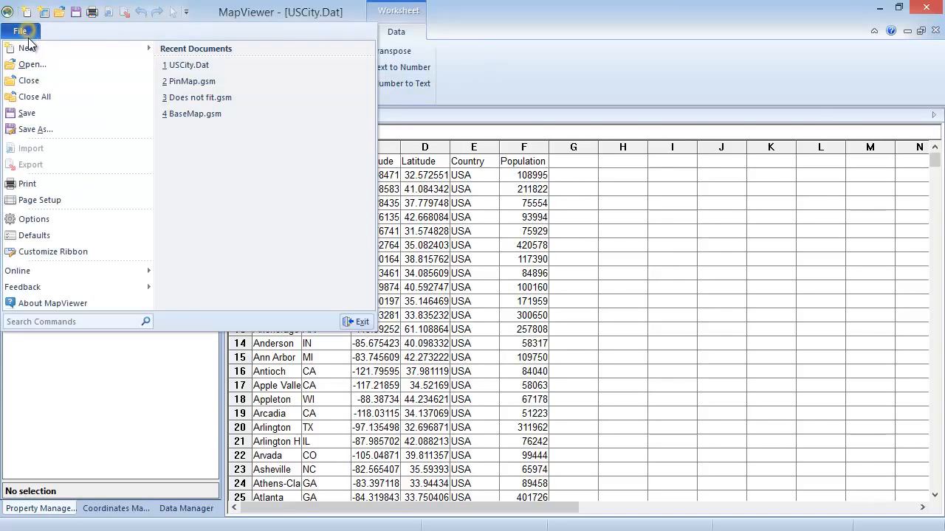
mouse_move(50, 52)
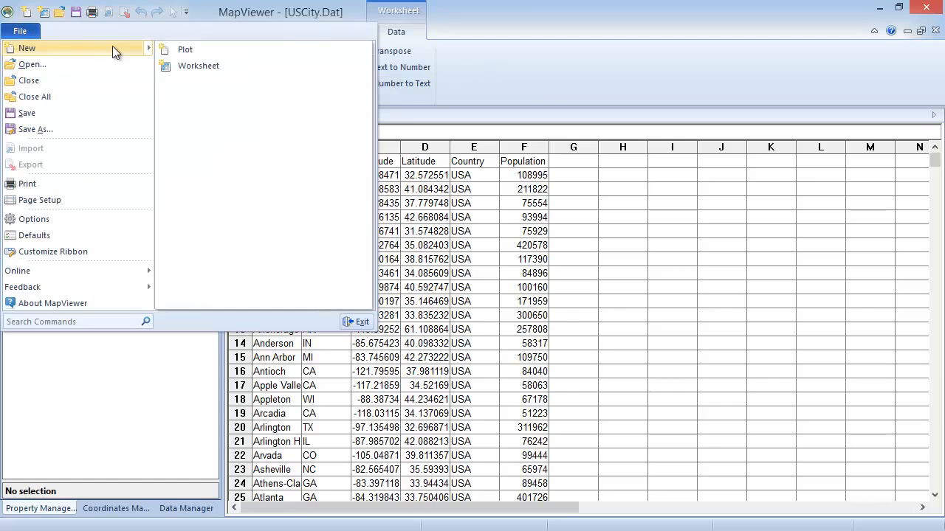
left_click(214, 49)
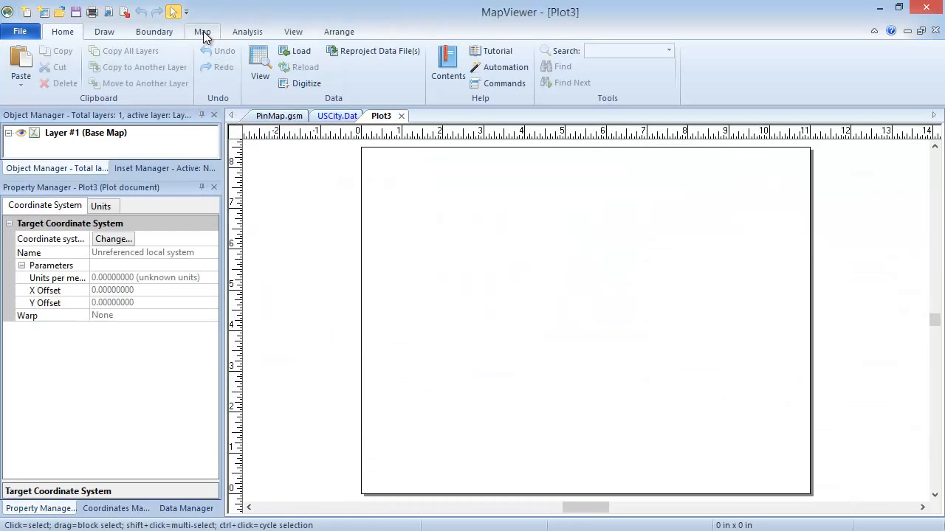
- Create a pin map in the blank plot from the already loaded USCity.Dat worksheet
left_click(203, 31)
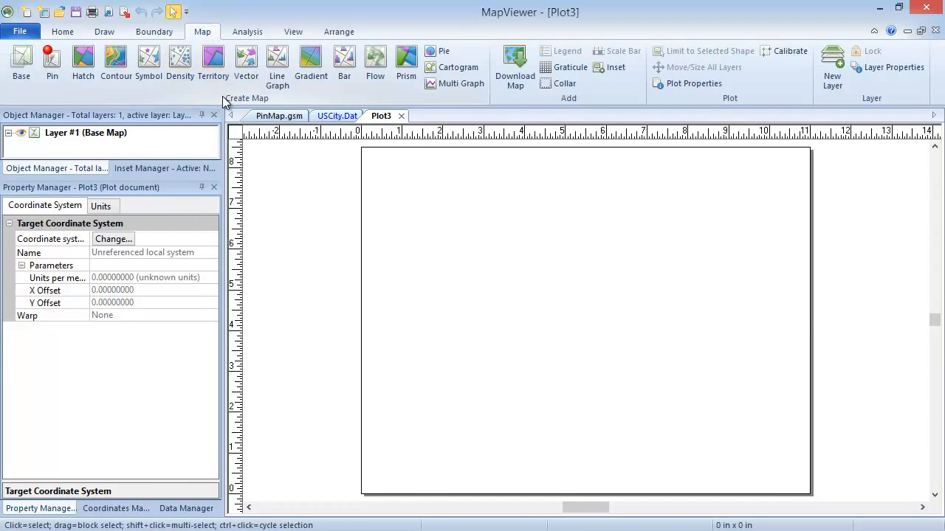
left_click(61, 76)
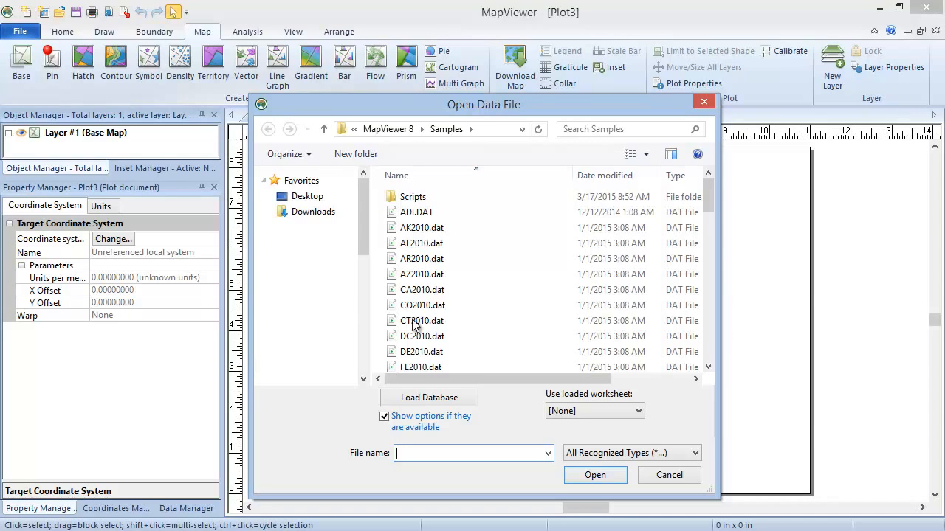
left_click(622, 414)
left_click(620, 448)
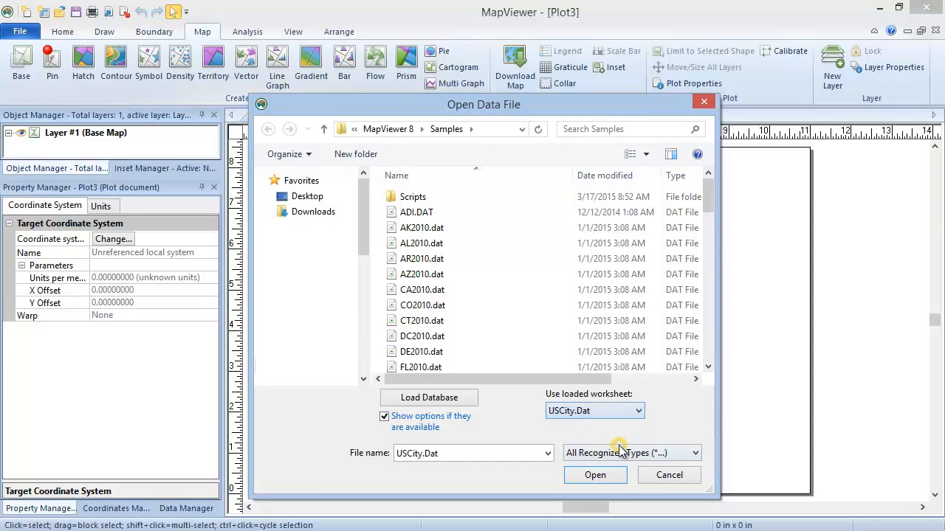
left_click(594, 475)
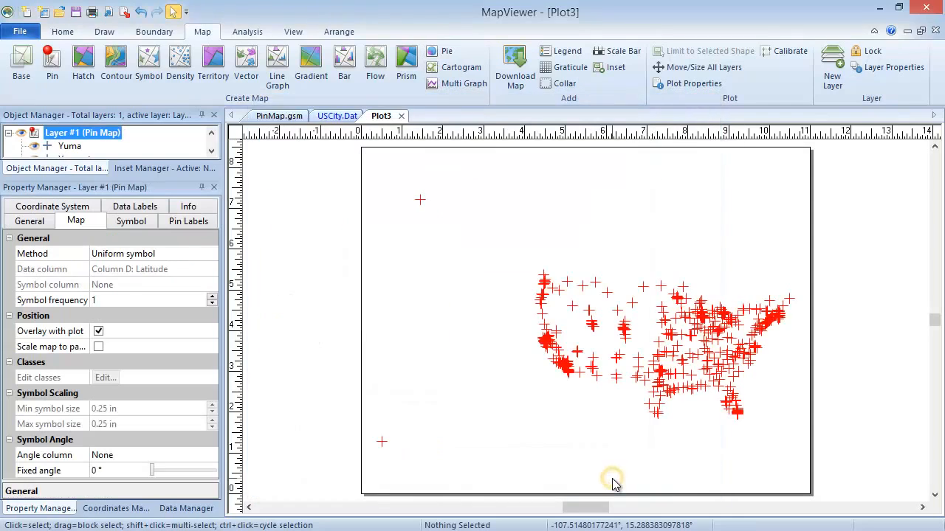
- Filter the pin map layer to cities where Column F: Population is > 500000 and apply the filter
left_click(287, 271)
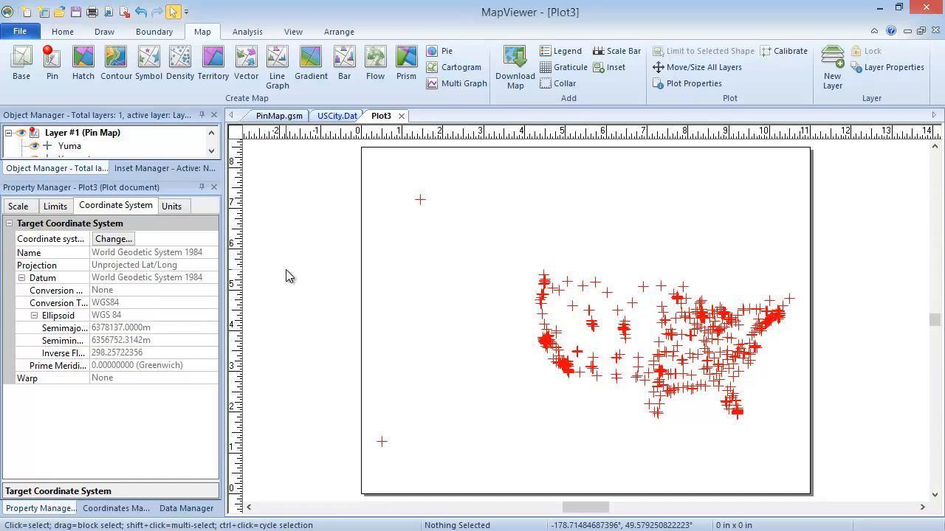
left_click(40, 136)
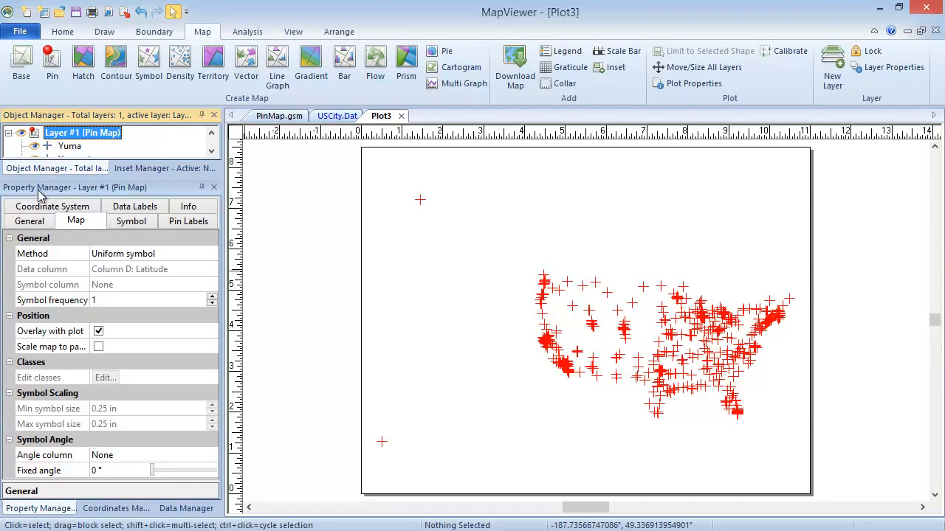
left_click(40, 225)
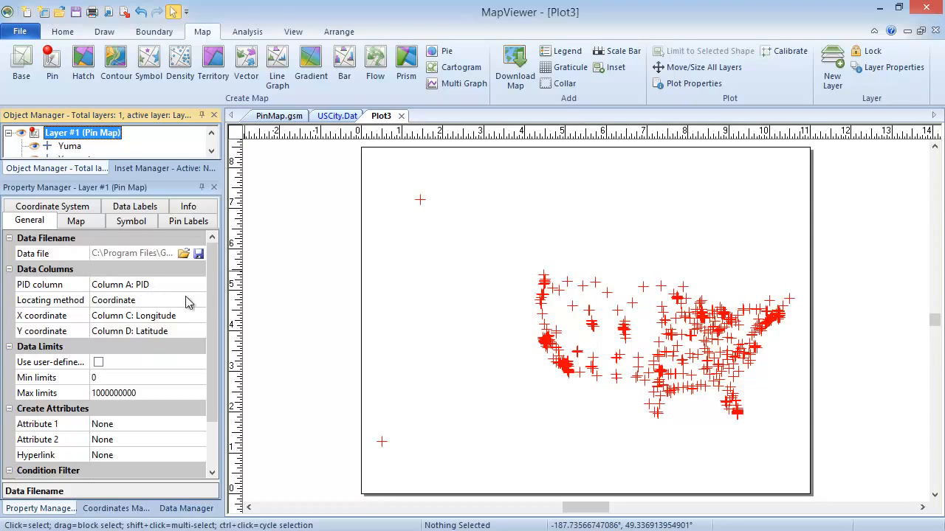
left_click_drag(212, 297, 219, 375)
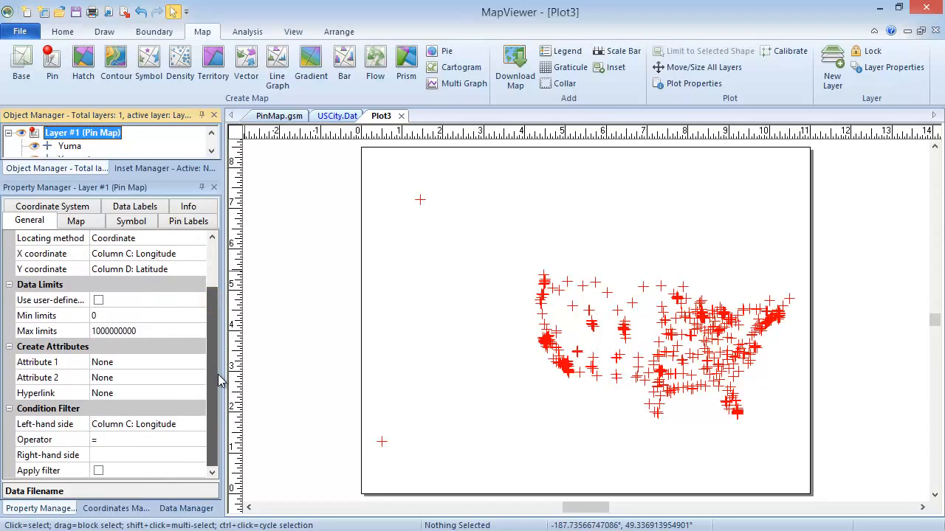
left_click(181, 423)
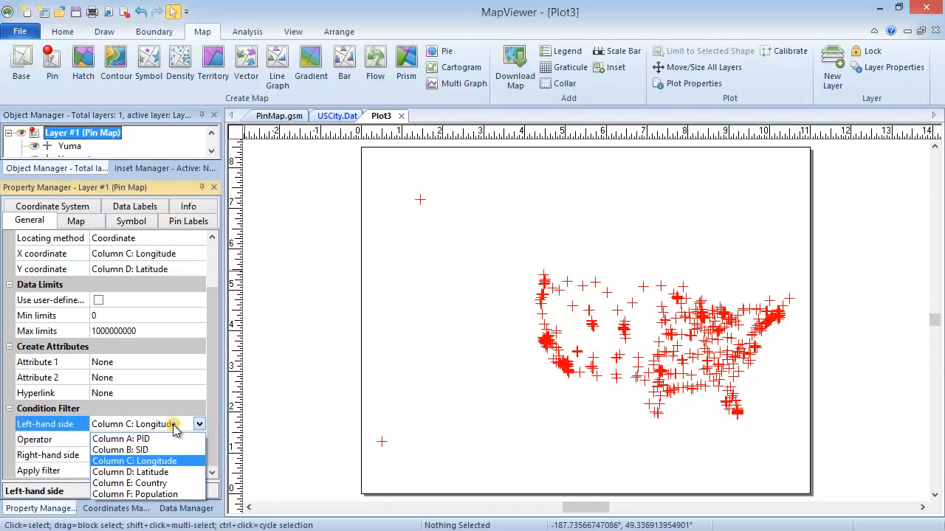
left_click(175, 495)
left_click(100, 439)
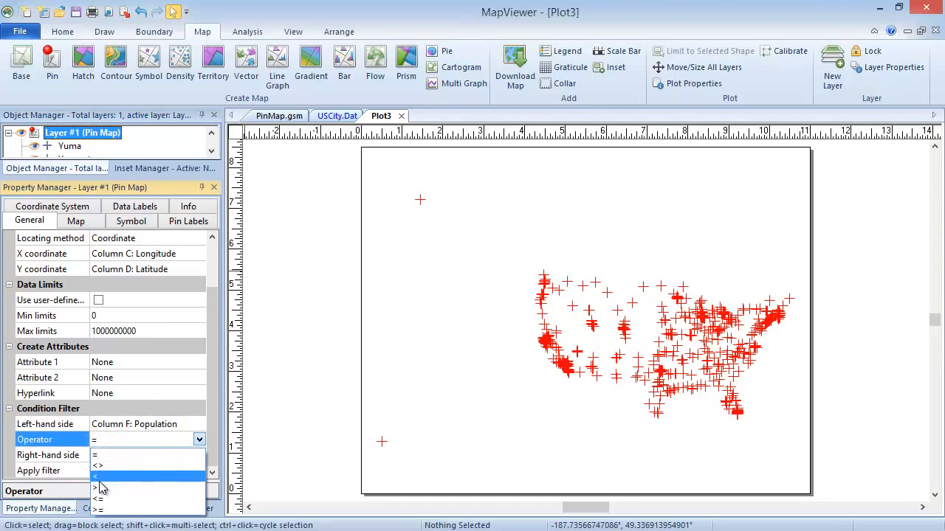
left_click(101, 488)
left_click(101, 456)
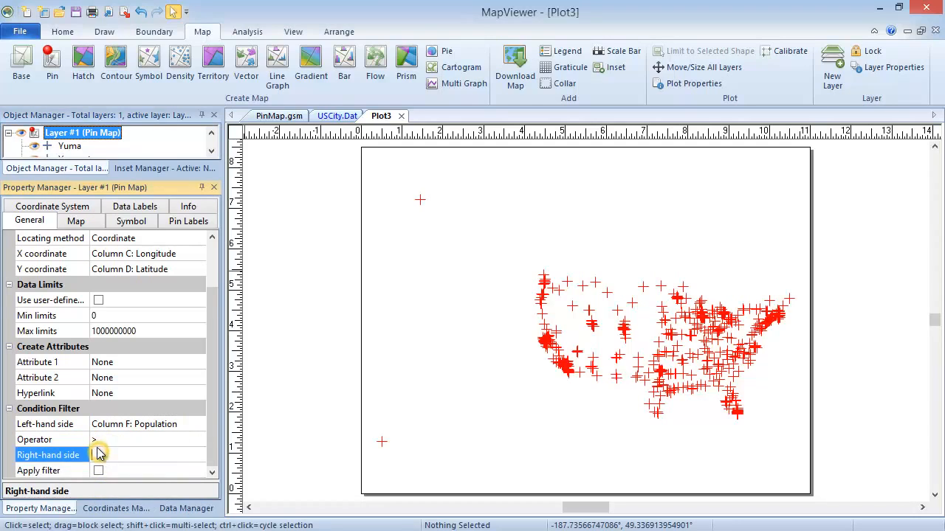
type("500000")
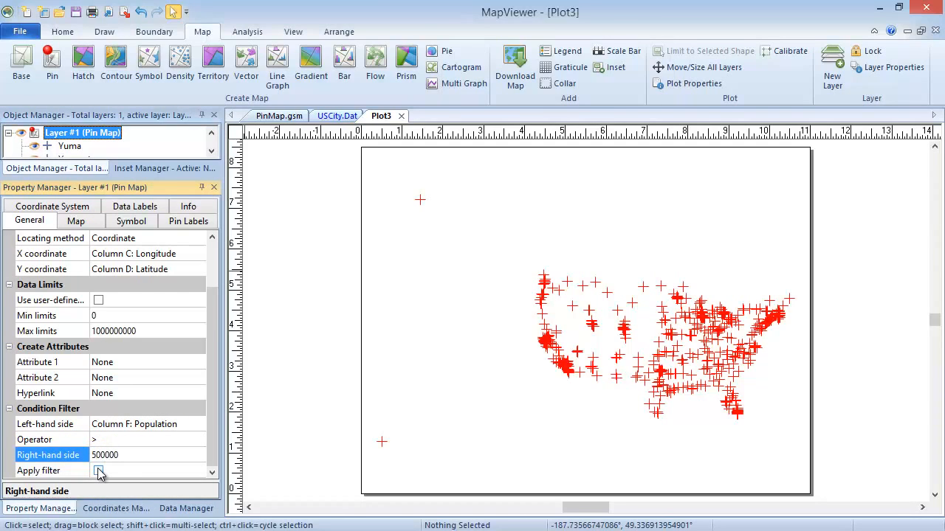
left_click(99, 472)
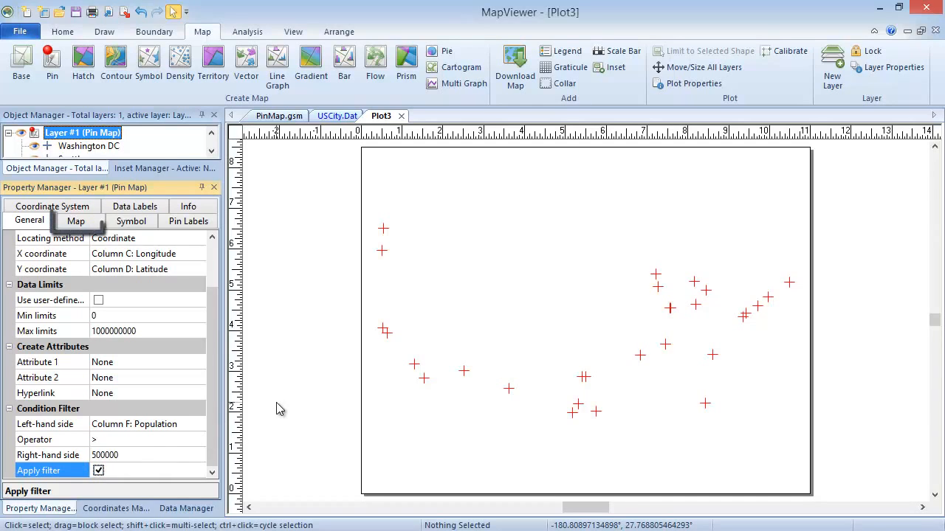
- Set the pin map method to Class by data with Column F: Population as data column, and inspect its classes without changing them
left_click(98, 225)
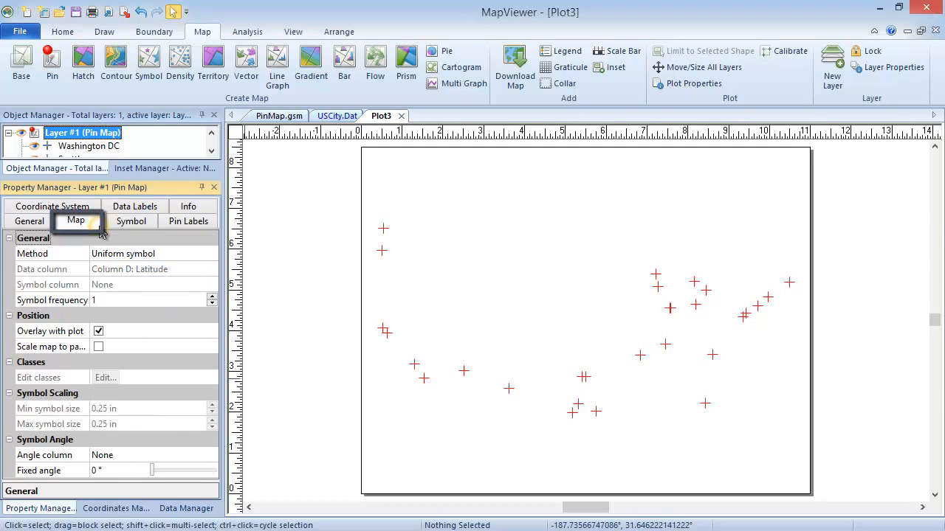
left_click(203, 255)
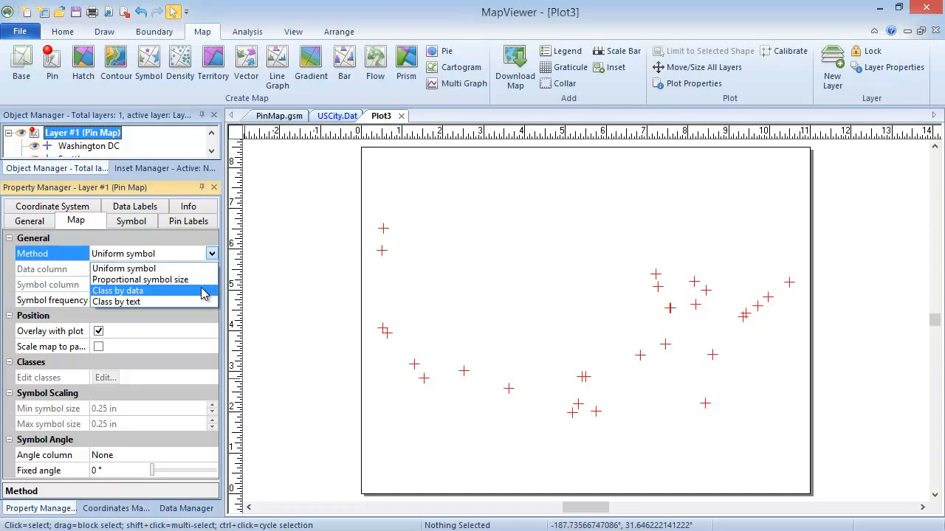
left_click(204, 292)
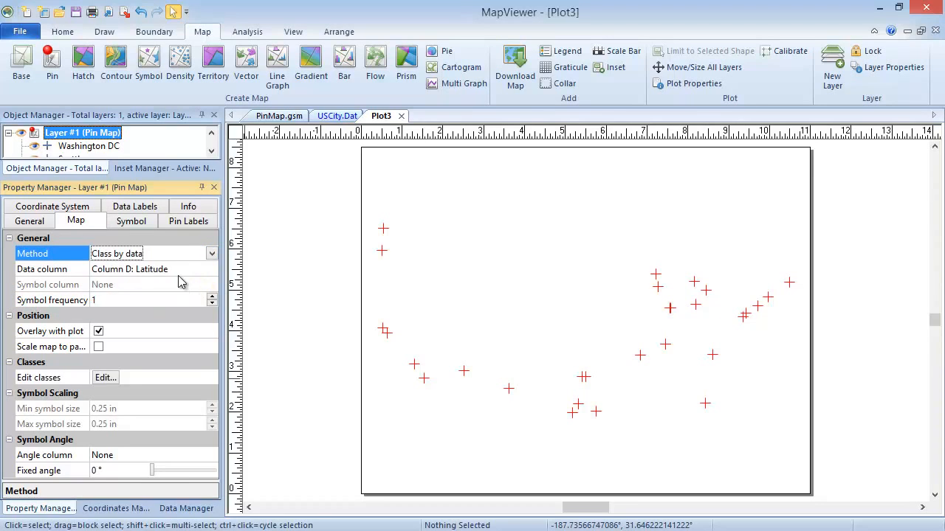
left_click(180, 269)
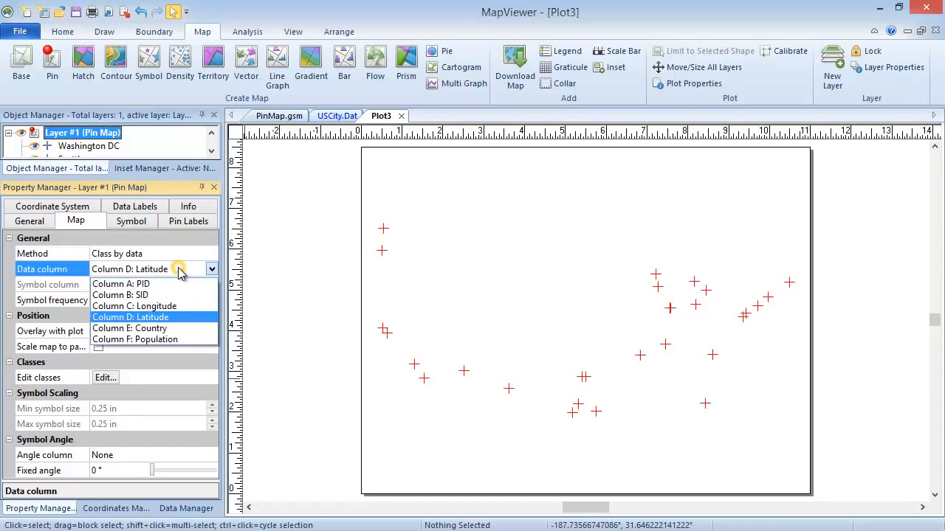
left_click(174, 341)
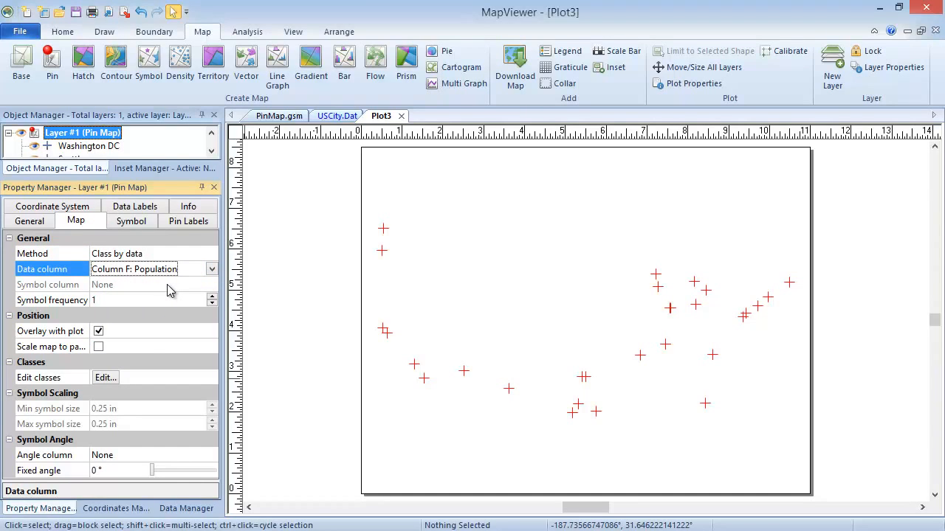
left_click(110, 378)
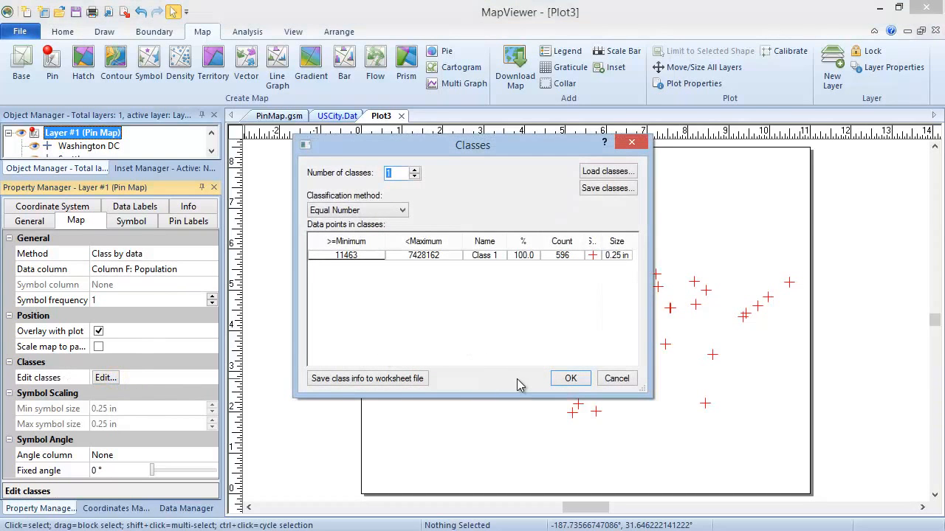
left_click(618, 379)
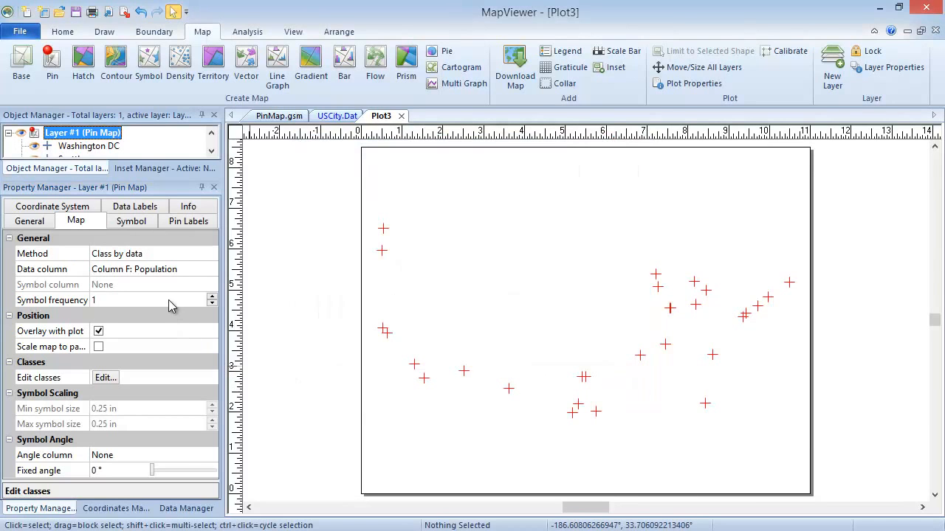
- Set the pin map method to Uniform symbol and change the pin symbol to the filled diamond (Symbol 6)
left_click(164, 254)
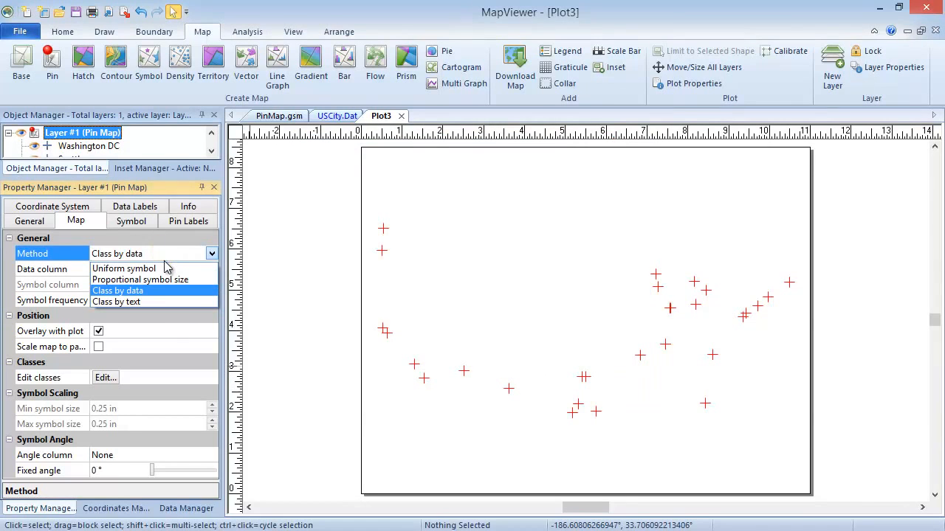
left_click(165, 268)
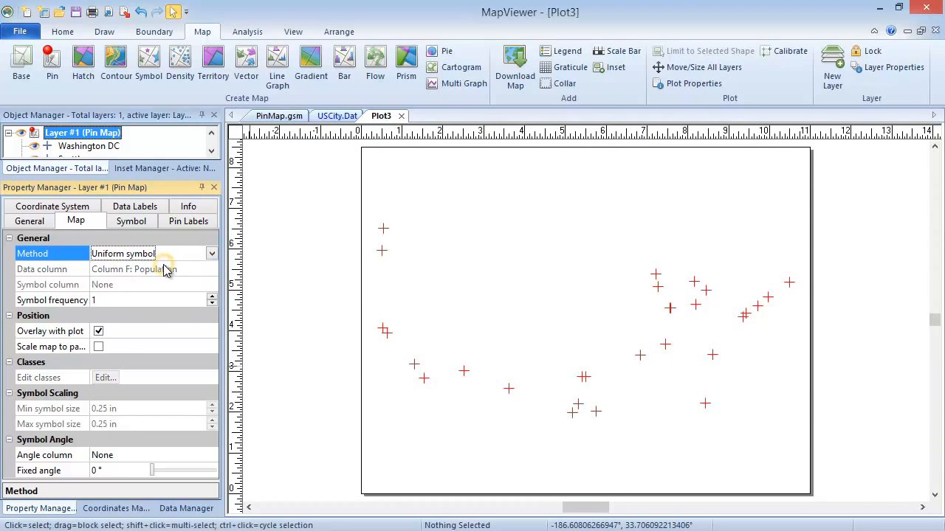
left_click(136, 223)
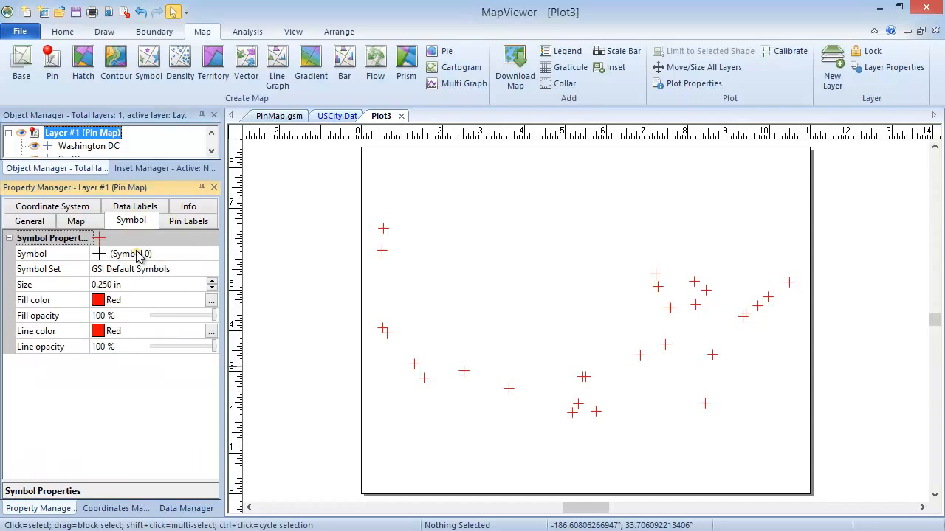
left_click(137, 253)
left_click(170, 332)
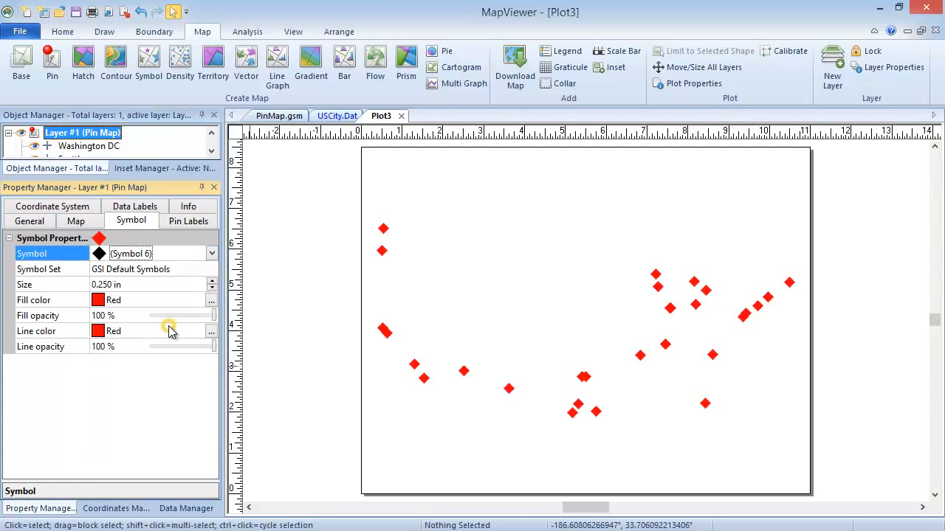
- Set the pin map method to Proportional symbol size with a minimum symbol size of 0.05 in
left_click(78, 221)
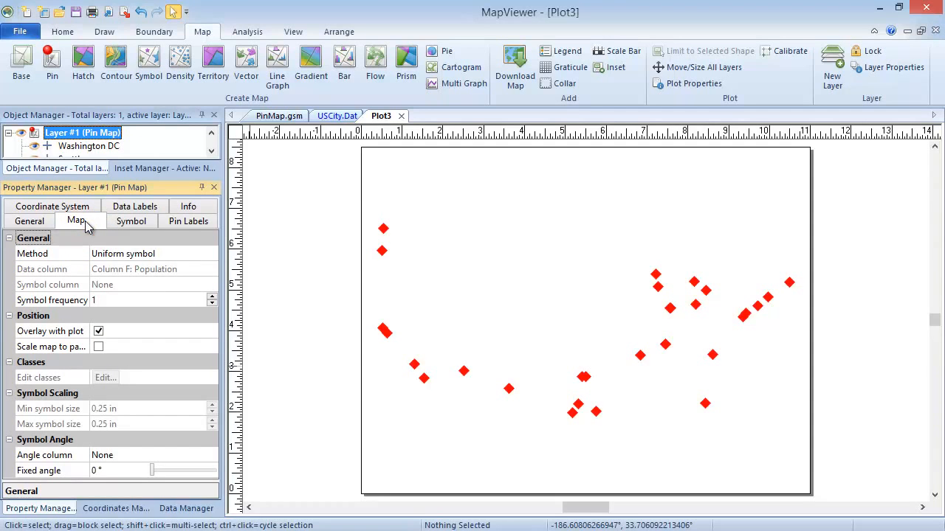
left_click(175, 252)
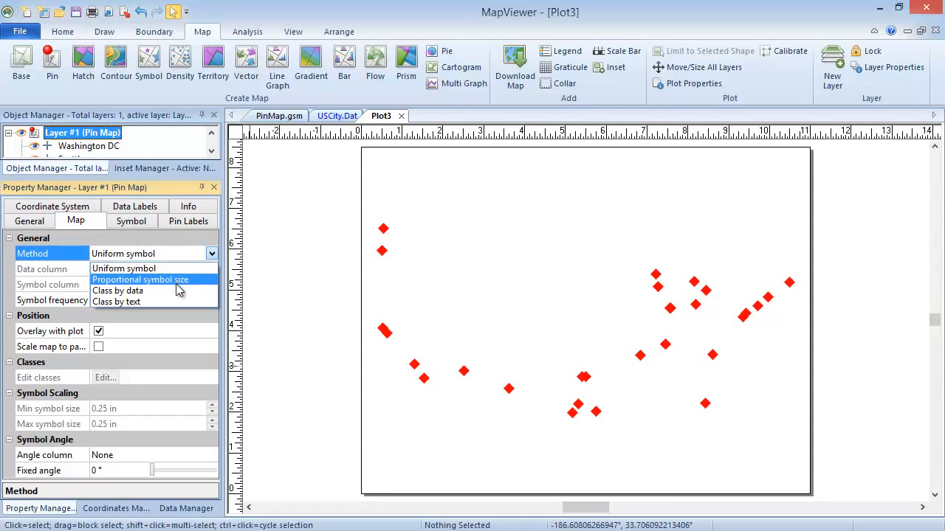
left_click(181, 282)
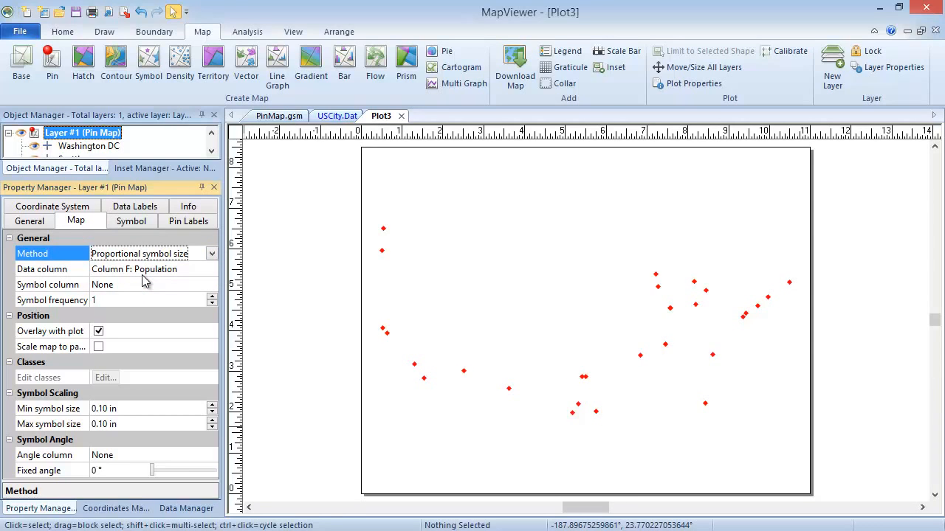
left_click(107, 409)
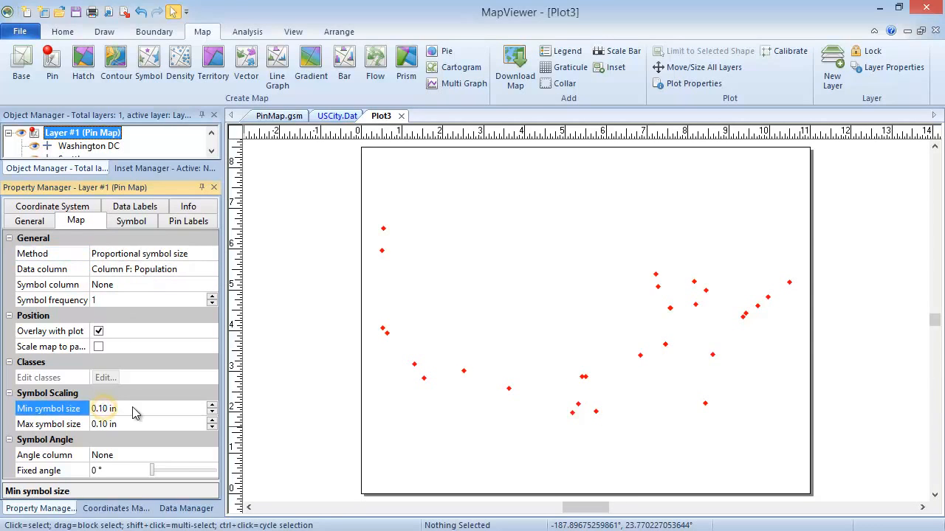
key("BackSpace")
type("5")
key("Return")
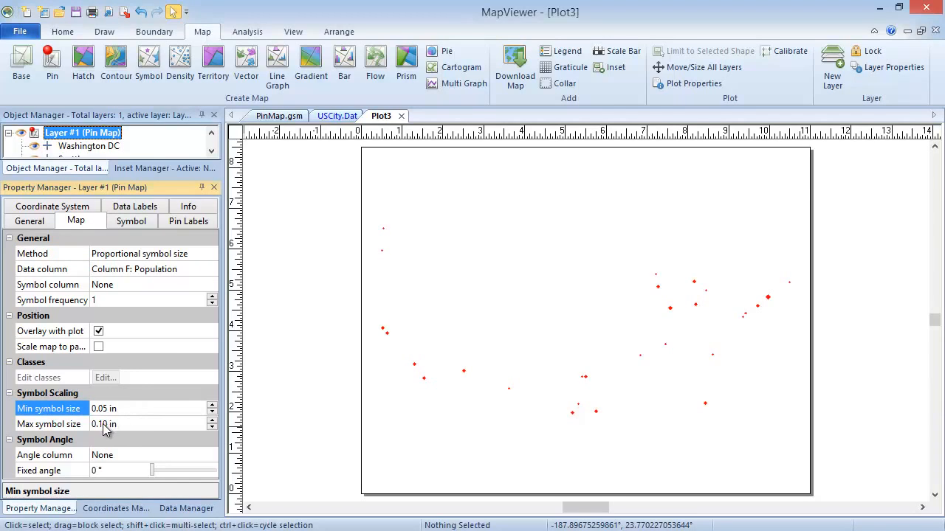
- Start editing the pin map's maximum symbol size
left_click(124, 425)
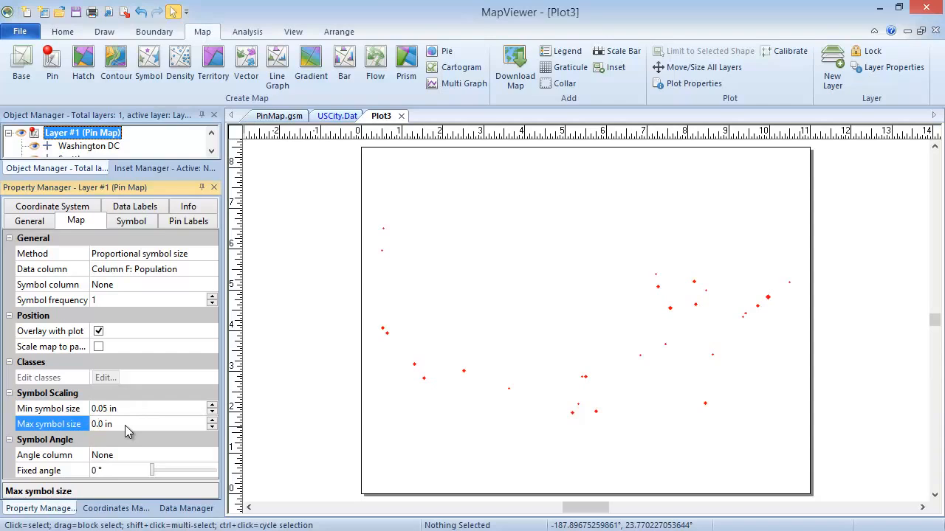